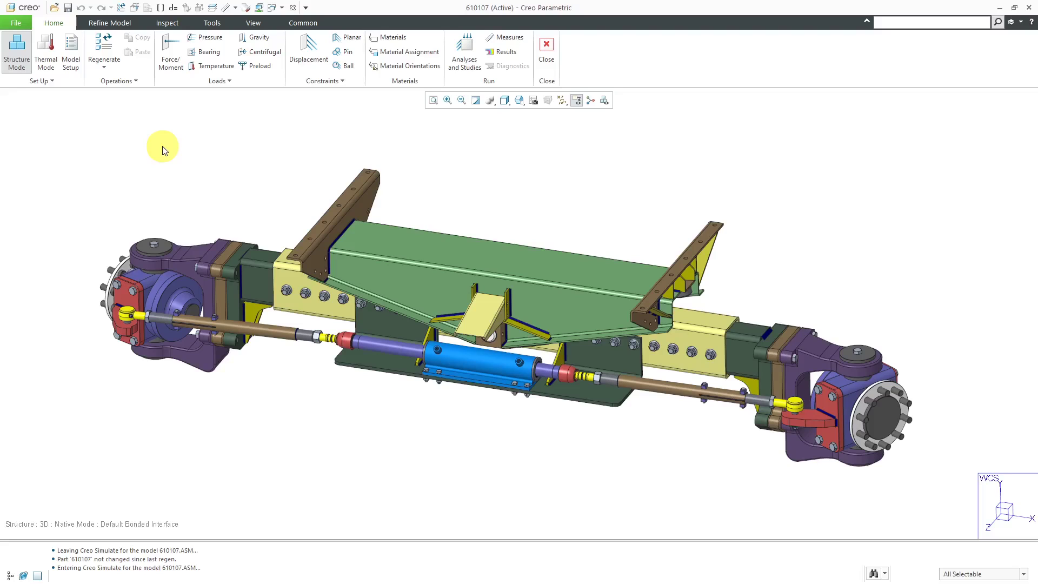
- Start a new gravity load and rename it from Load1 to Gravity_Load
click(256, 39)
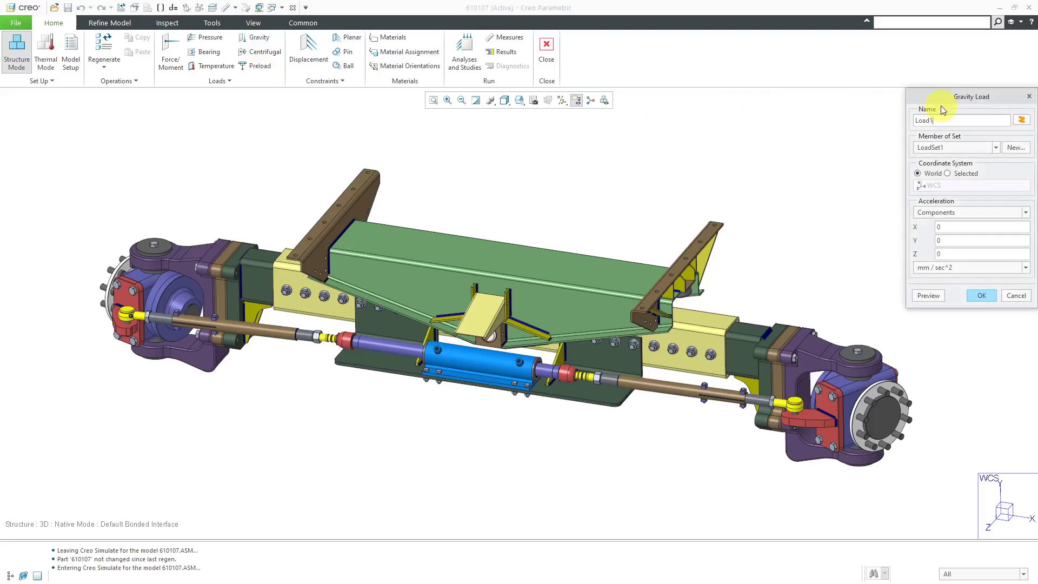
double_click(937, 121)
text(Gravity)
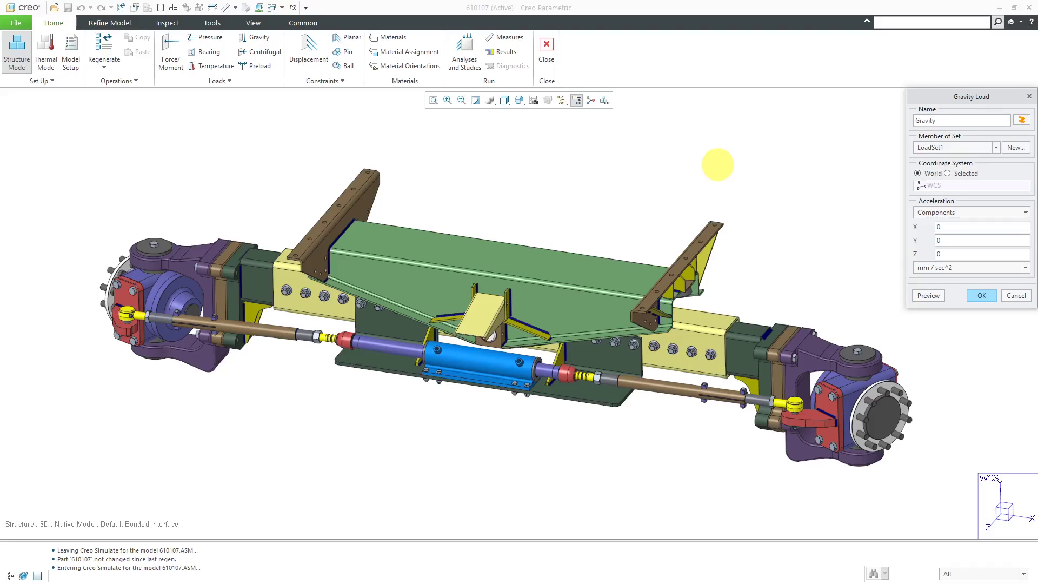
text(_Load)
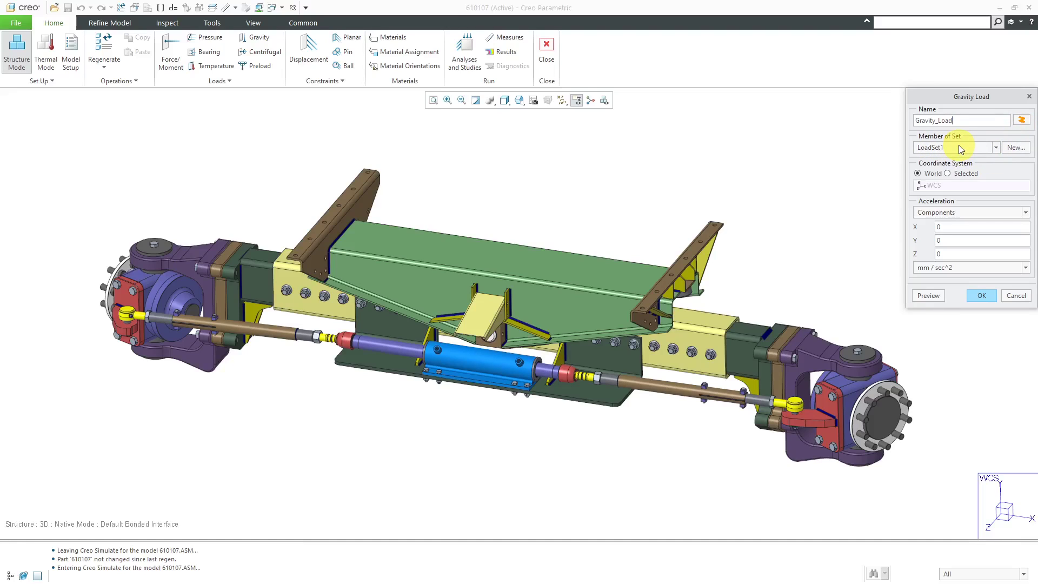
click(1015, 147)
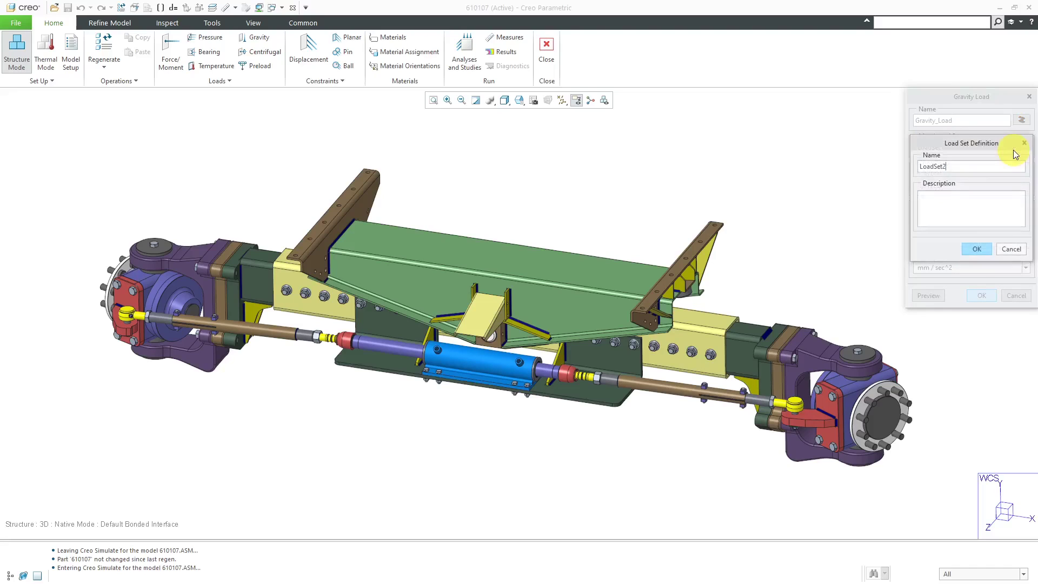
click(1012, 249)
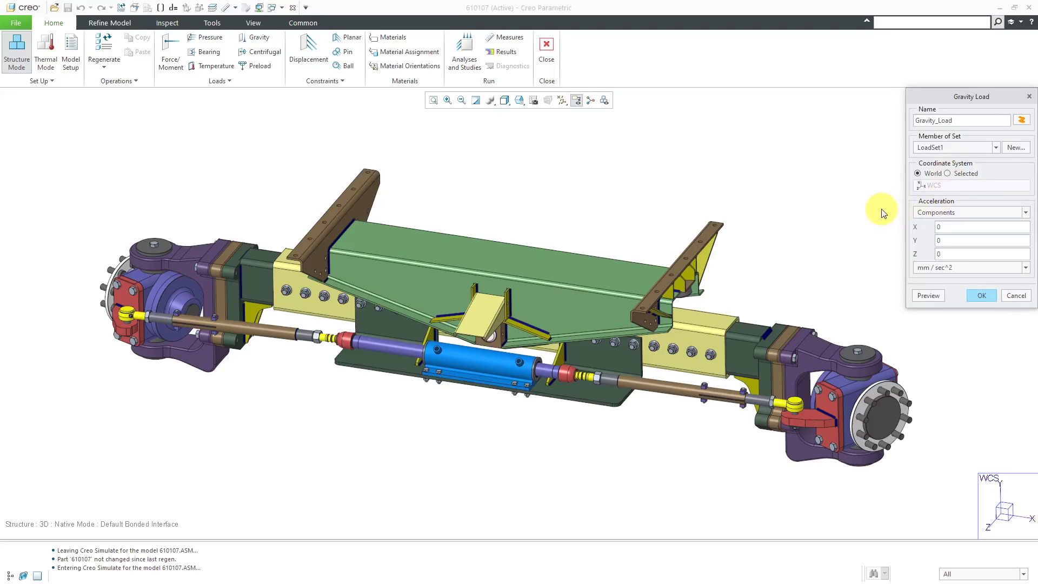
click(959, 211)
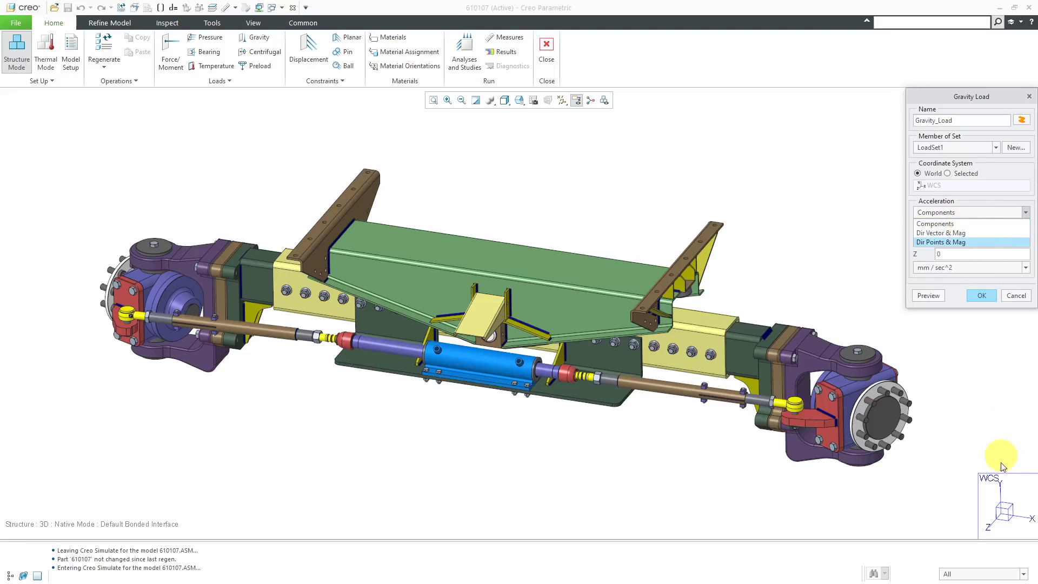
click(966, 233)
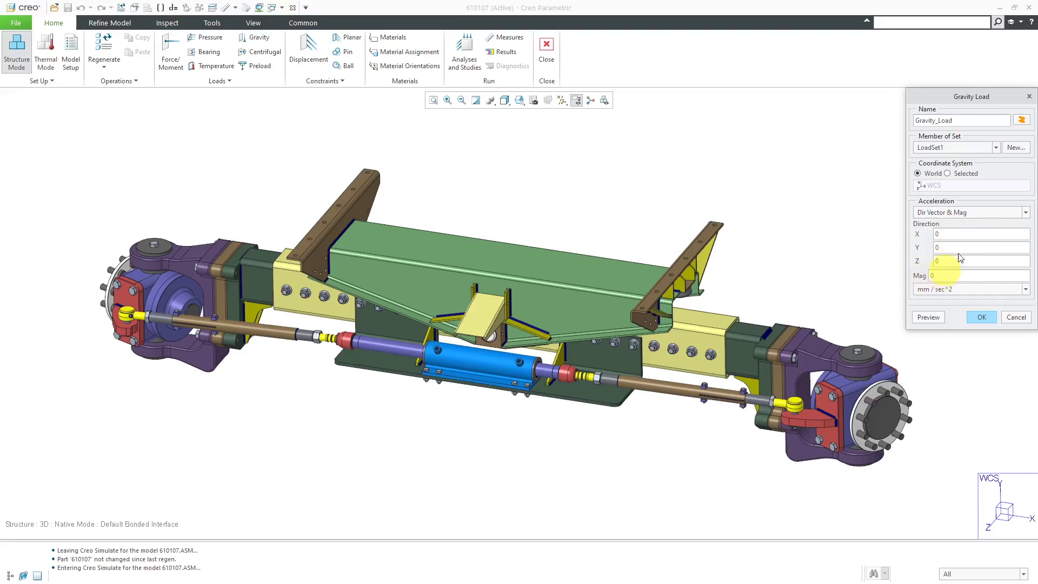
click(981, 212)
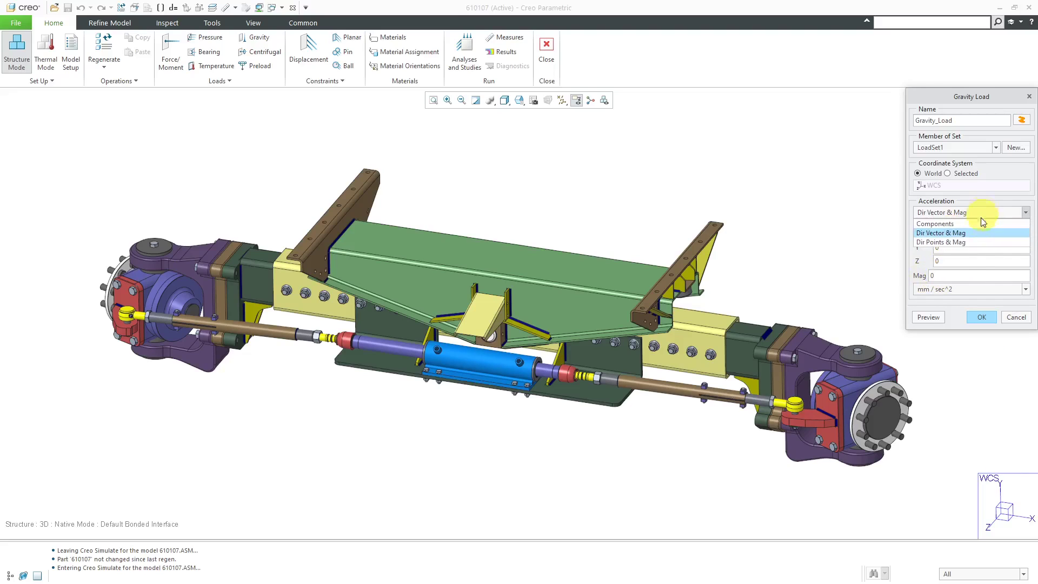
click(968, 243)
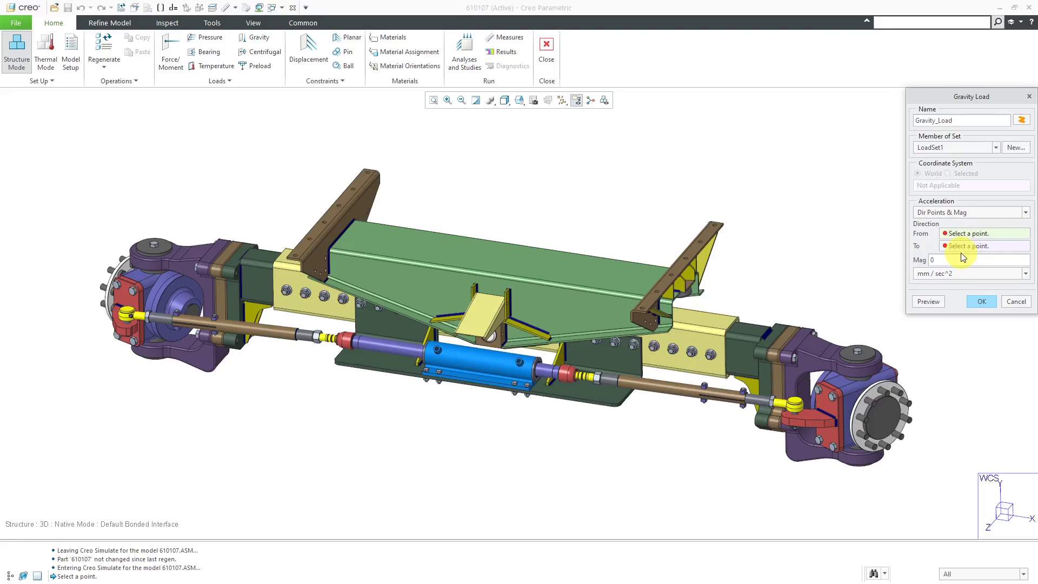
click(979, 210)
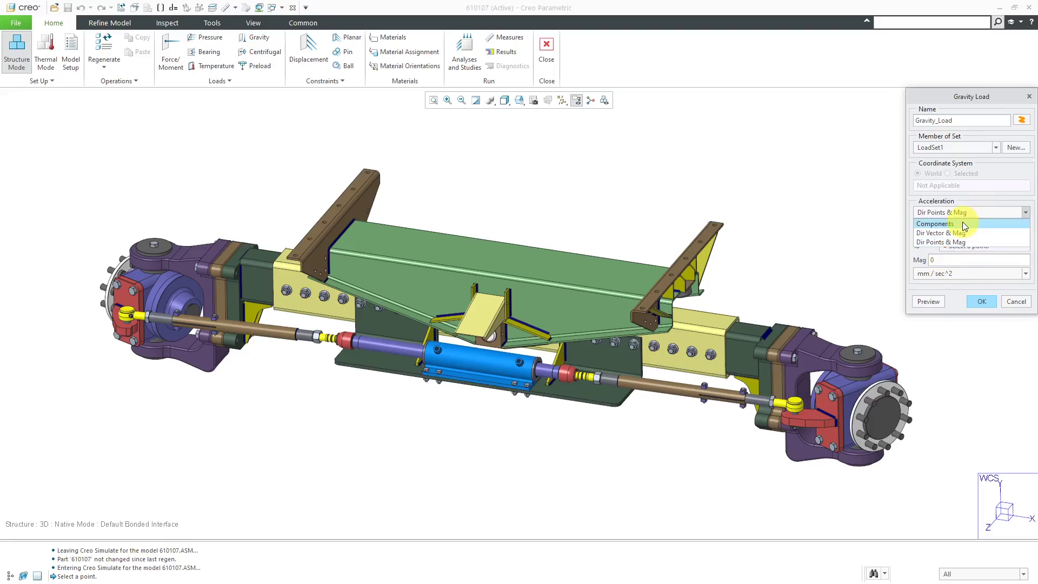
click(962, 222)
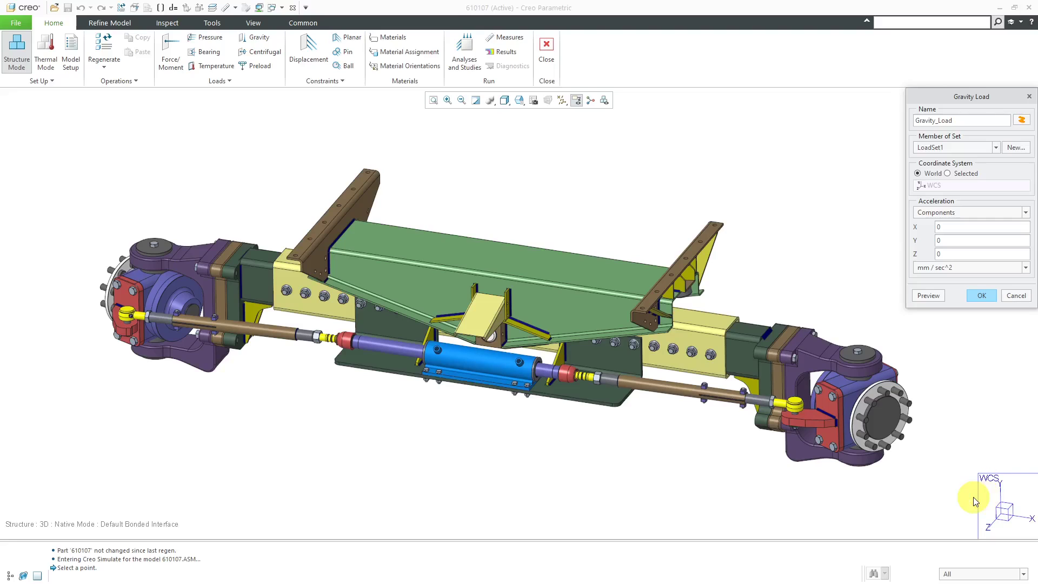
- Switch the acceleration units to grav and enter -6 as the Y component
click(1018, 271)
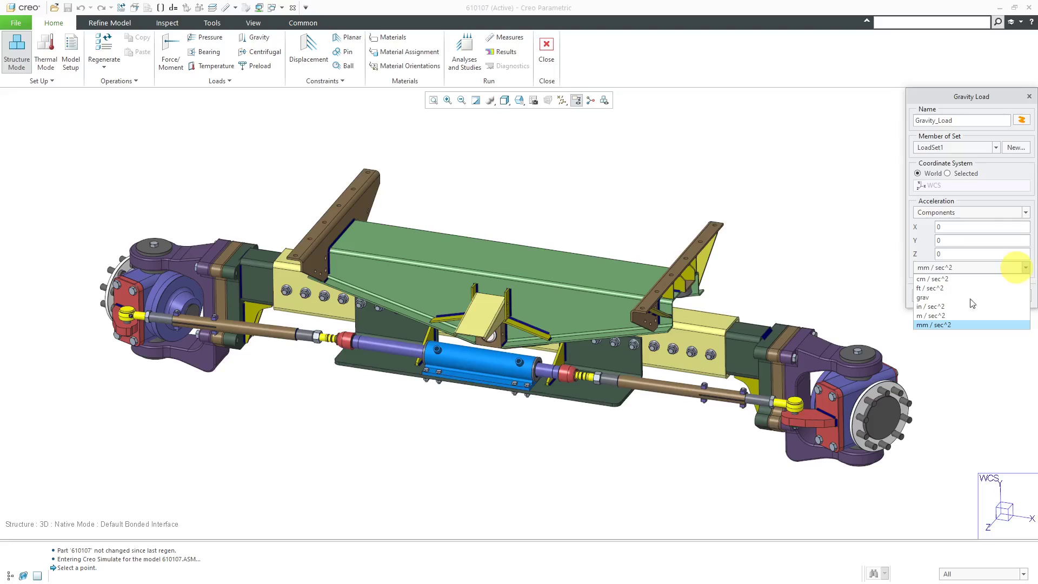
click(925, 298)
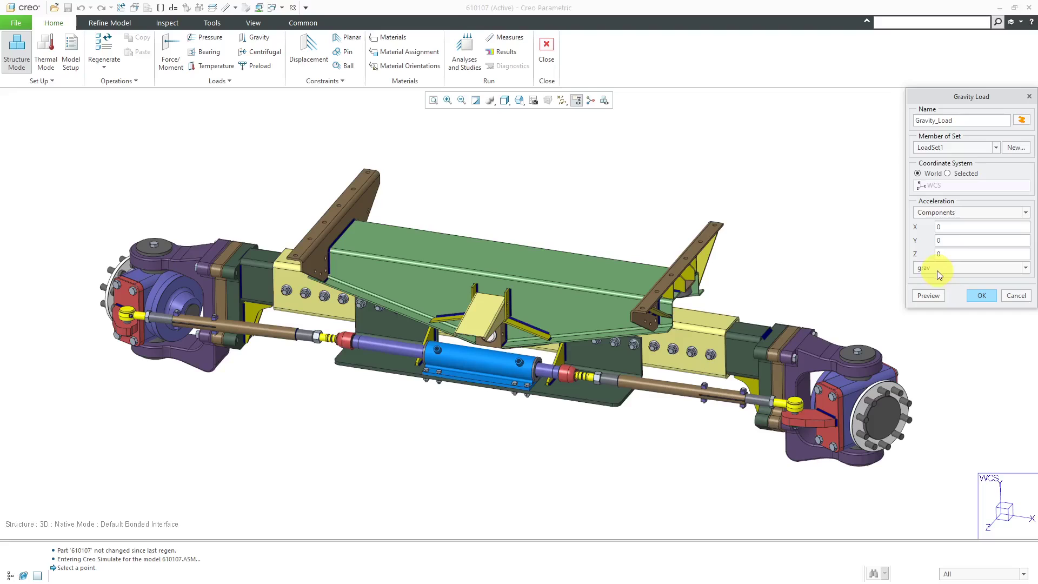
double_click(946, 241)
text(-6)
- Try ft/sec^2 acceleration units with a Y value of -32.2
click(961, 269)
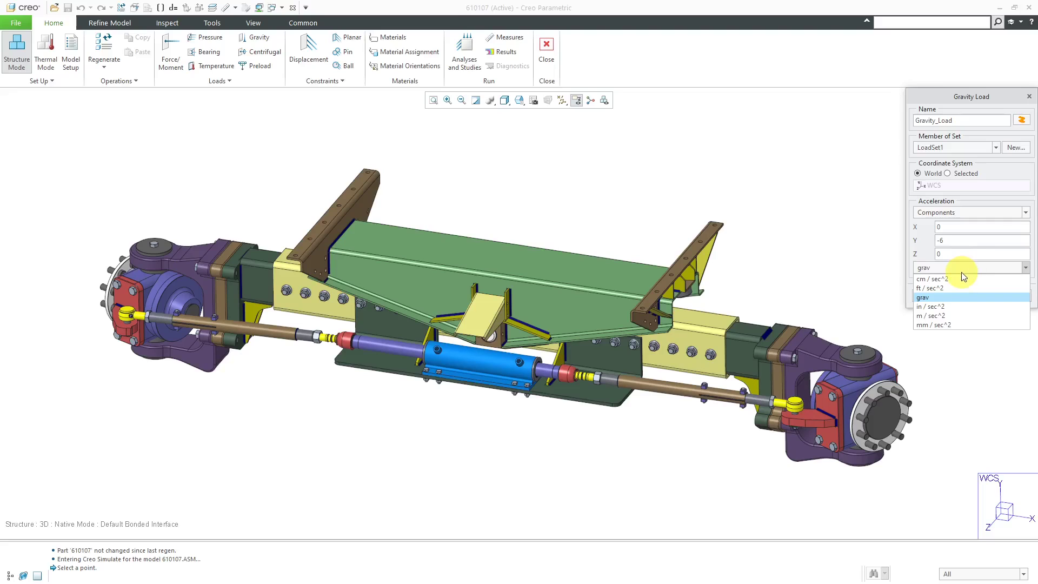
click(937, 296)
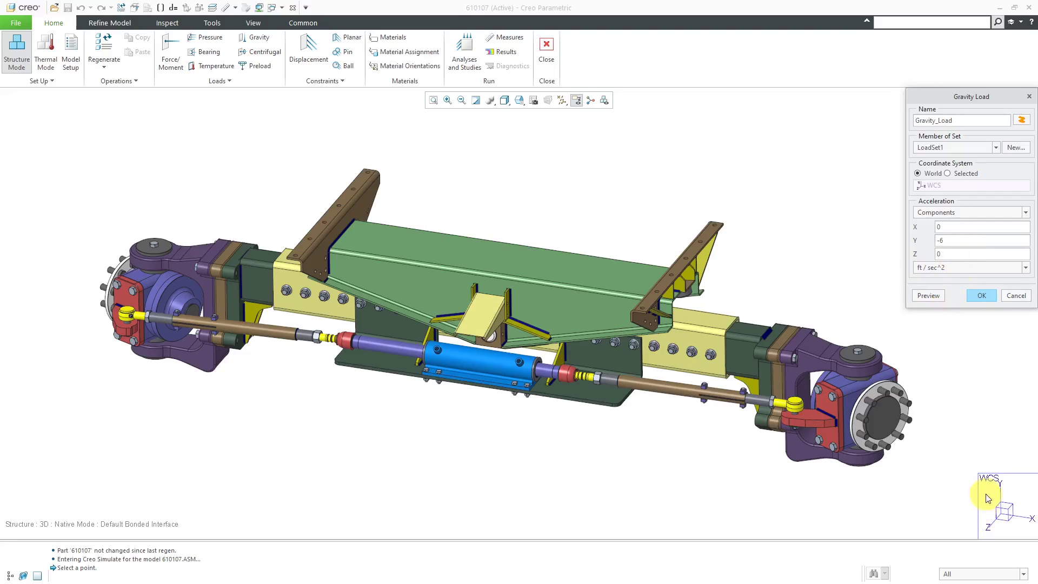
click(956, 240)
key(BackSpace)
text(32.2)
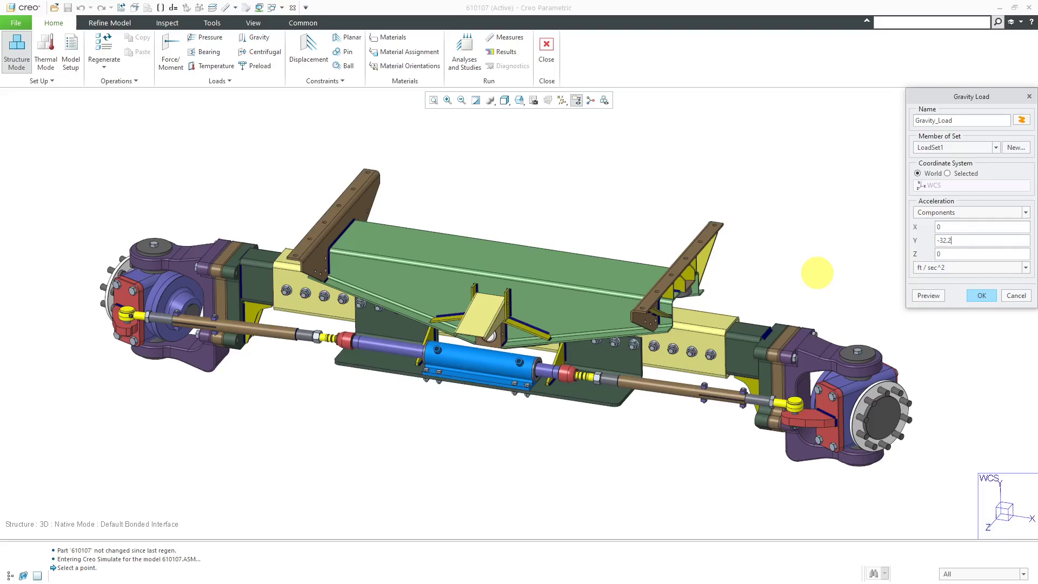
- Try in/sec^2 acceleration units with a Y value of -386.4
click(961, 266)
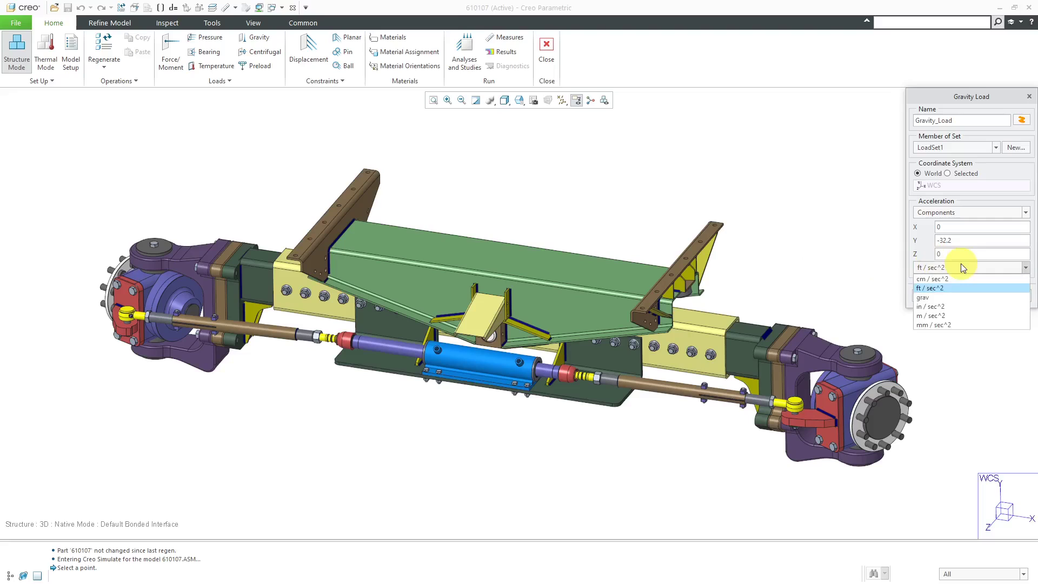
click(949, 306)
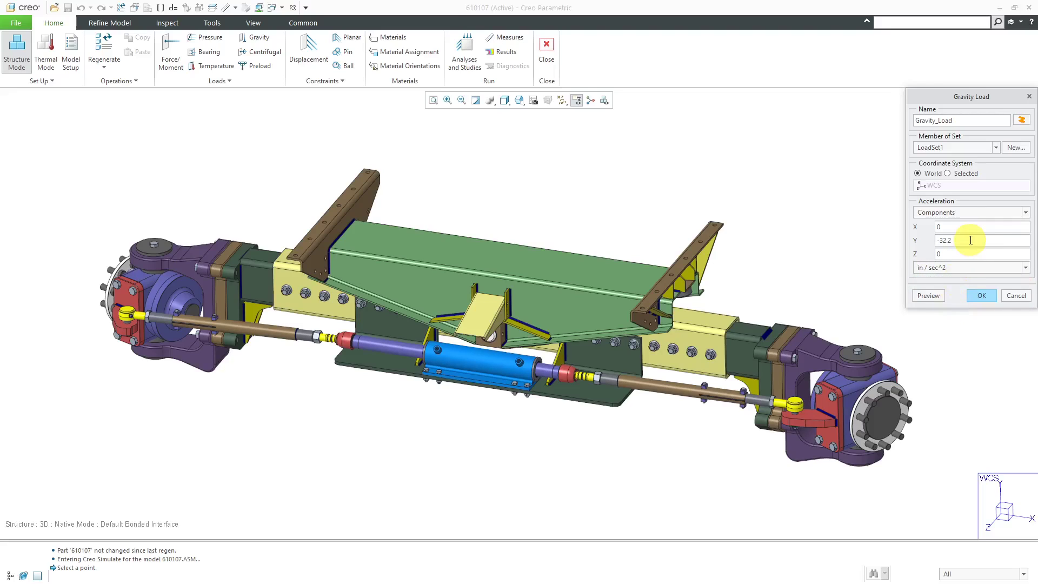
key(BackSpace)
key(BackSpace)
key(BackSpace)
text(86.4)
- Settle on m/sec^2 acceleration units with a Y value of -9.81
click(1001, 268)
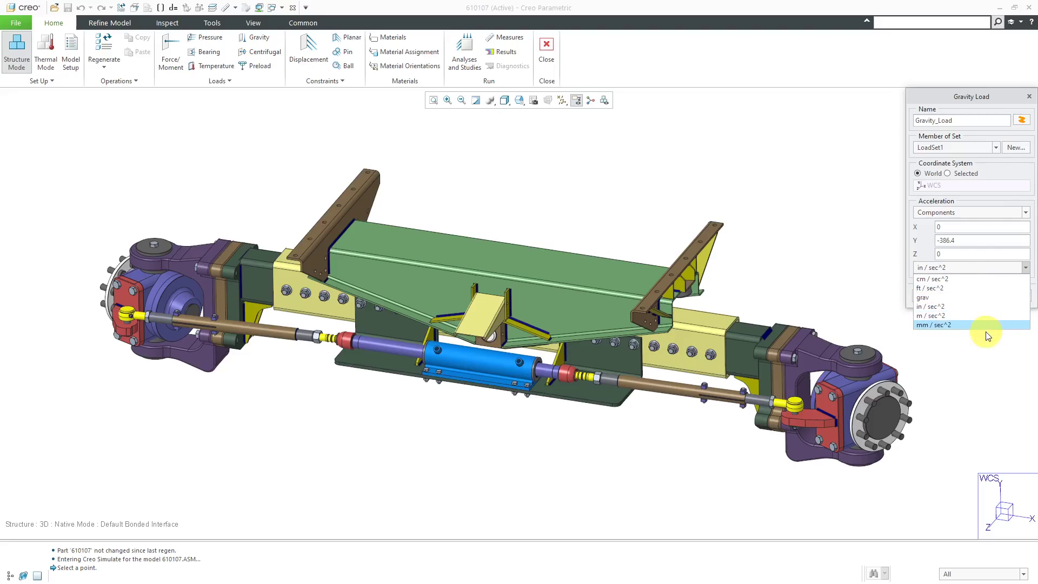
click(964, 316)
double_click(968, 240)
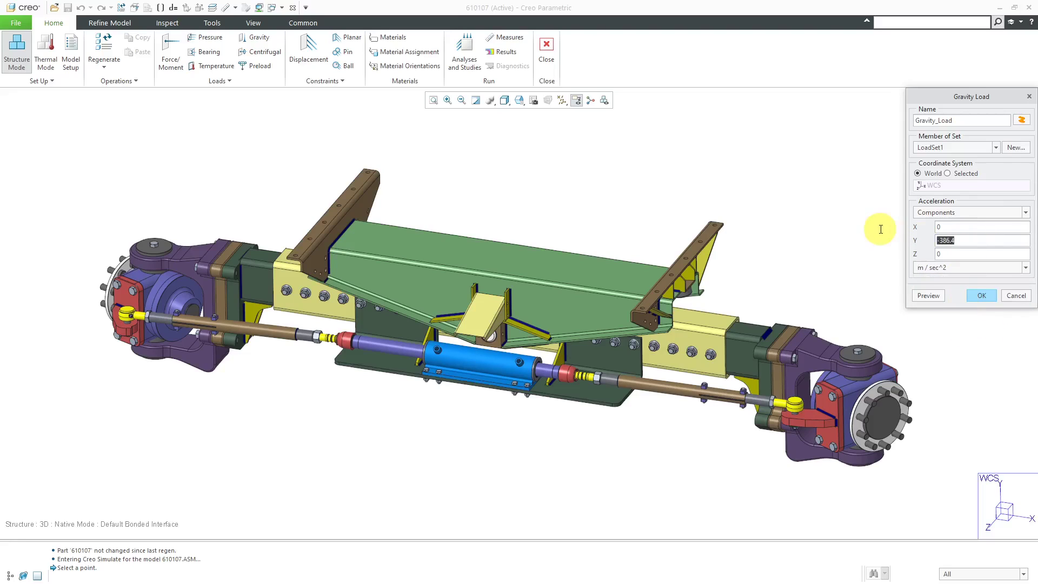
text(-9.8)
text(1)
click(933, 296)
- Accept the Gravity_Load definition and clear the selection on the axle model
click(984, 296)
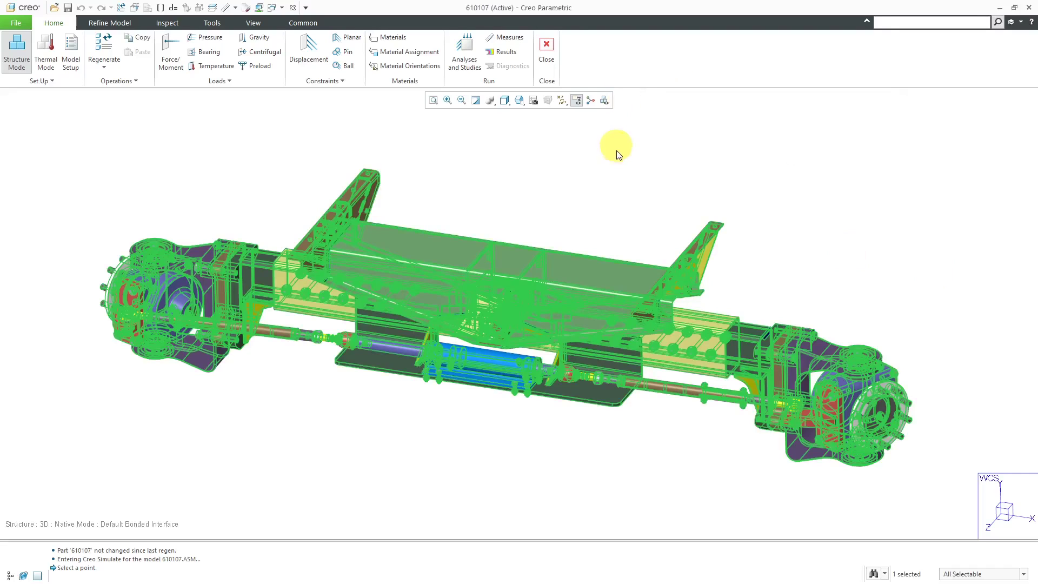
click(619, 158)
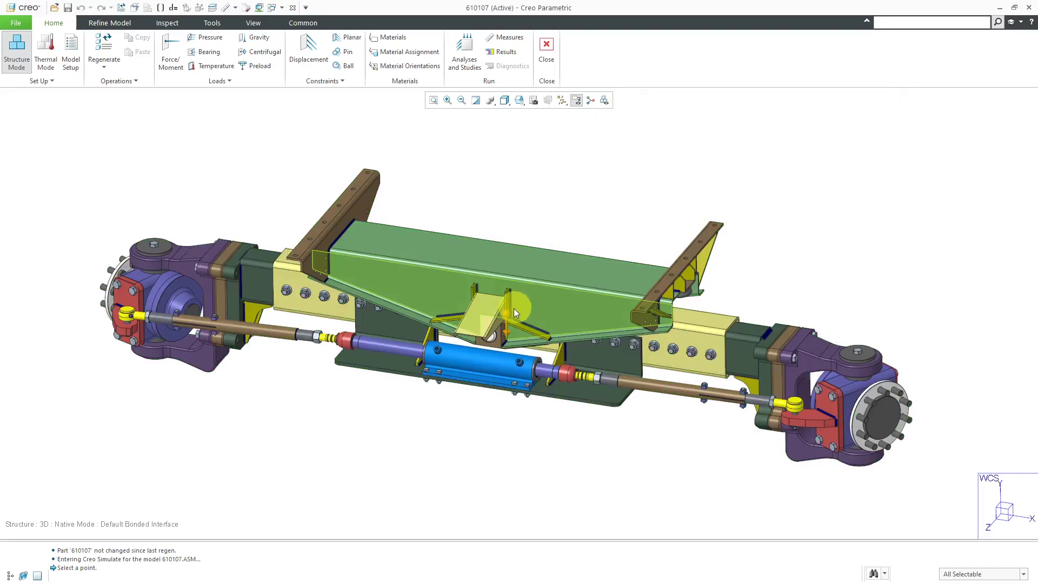